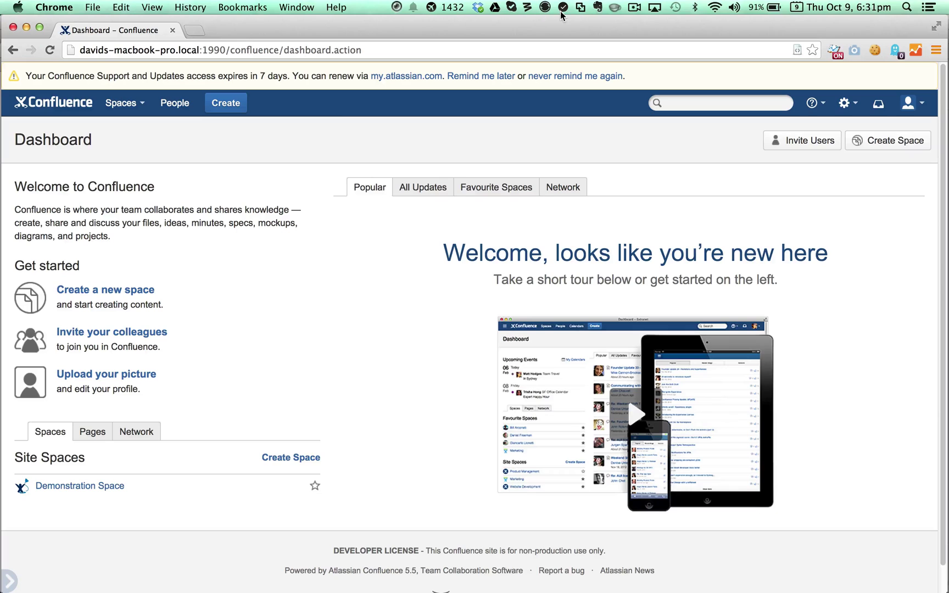
Turn off automatic date and time and save the date as November 9, 2014.
left_click(830, 8)
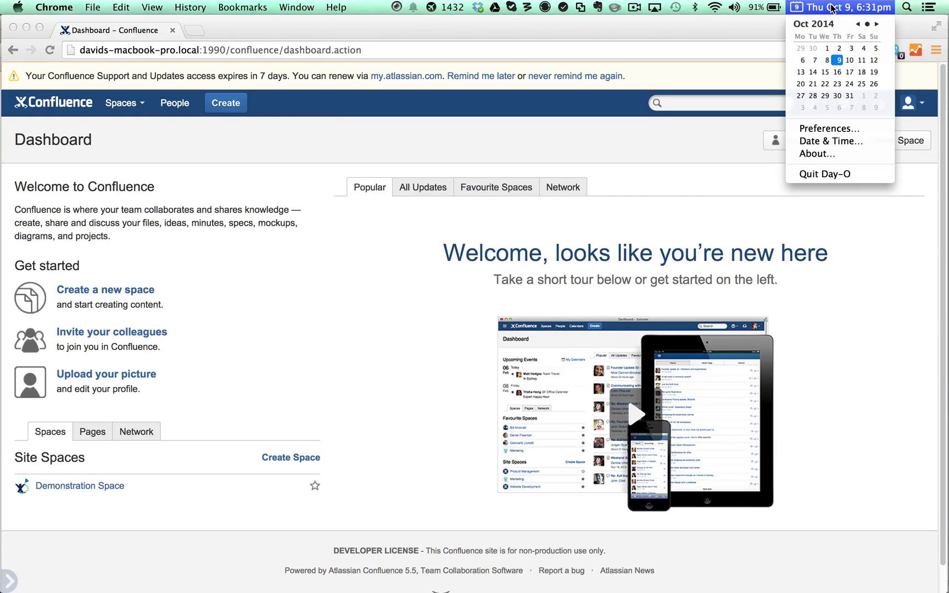
left_click(831, 141)
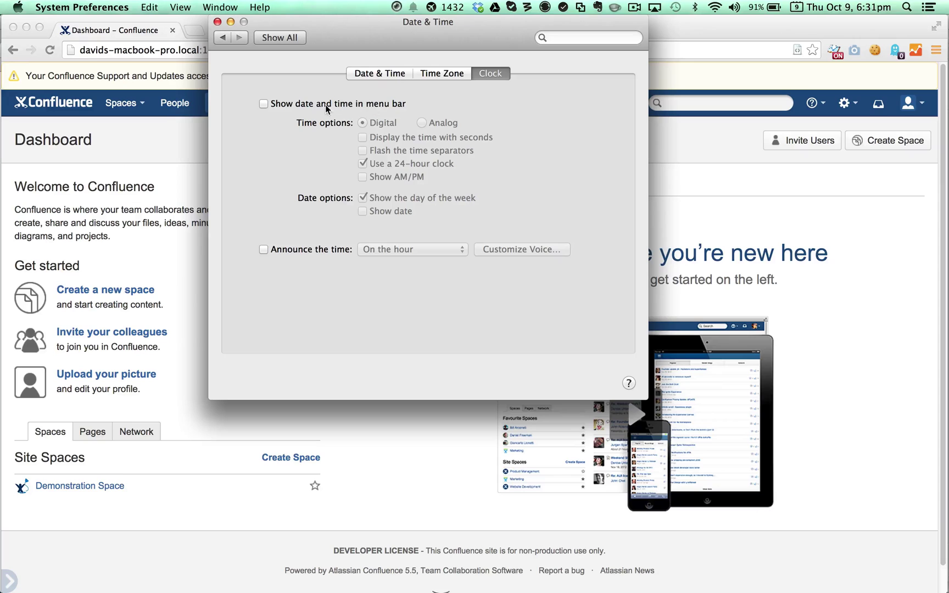
left_click(386, 73)
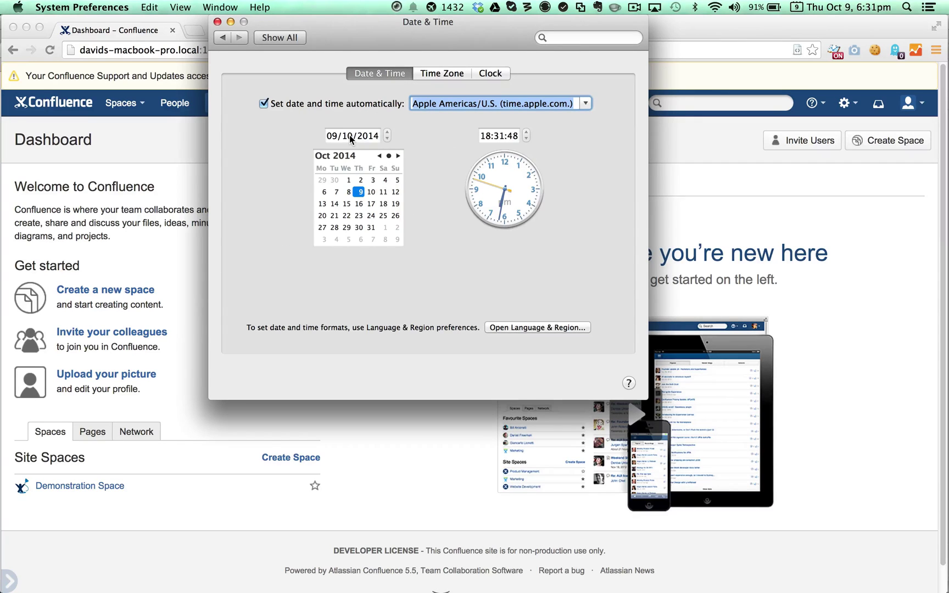
left_click(264, 103)
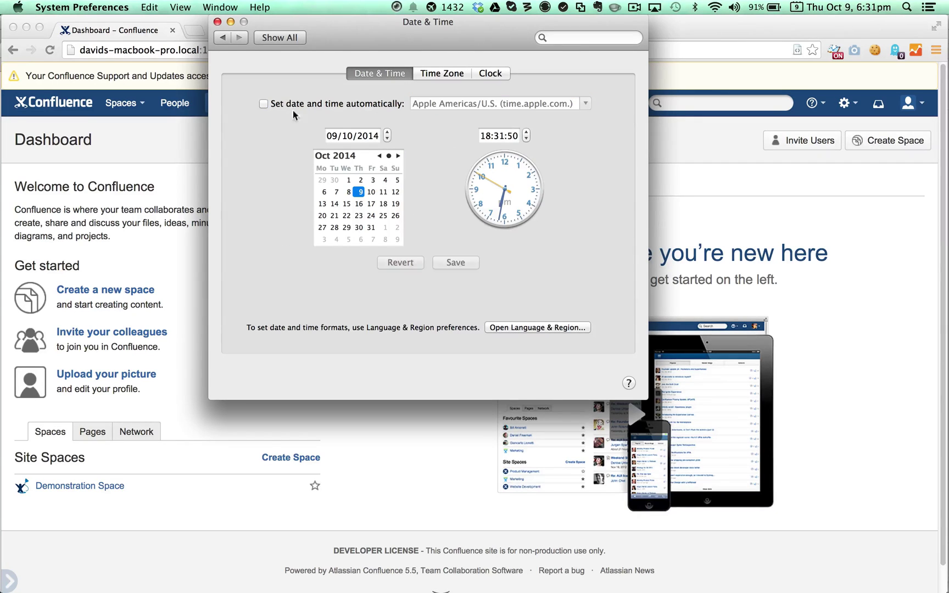
left_click(347, 136)
key("Up")
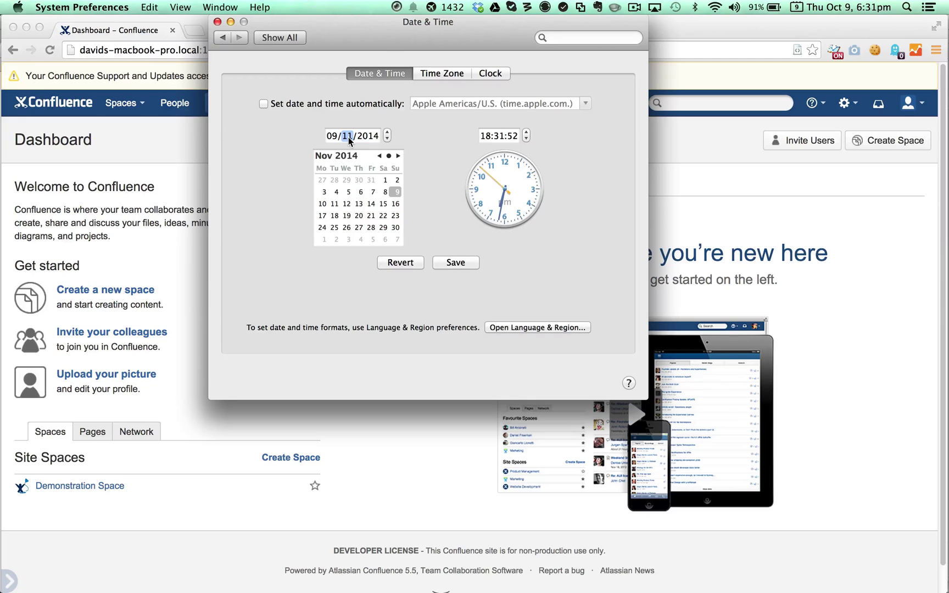
left_click(455, 262)
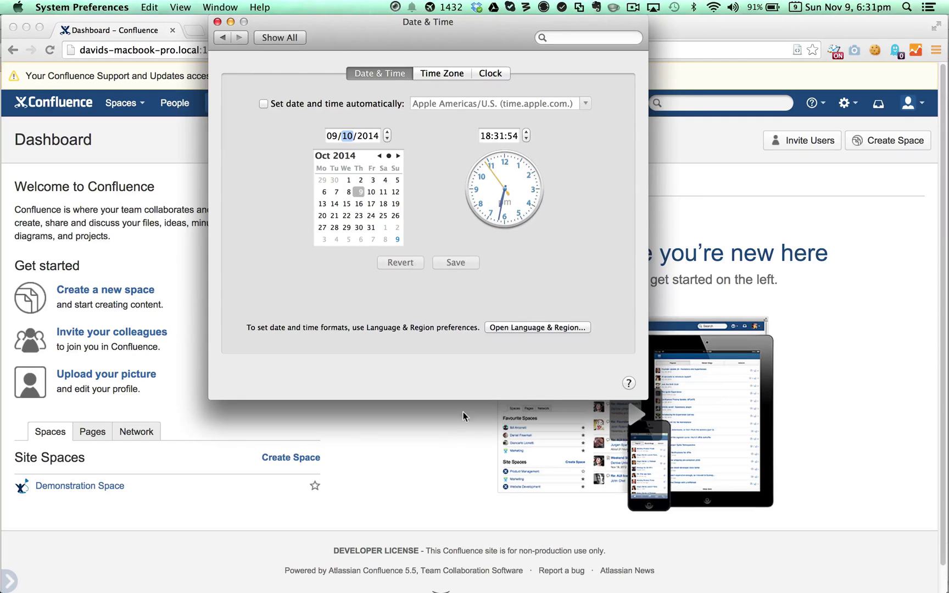
left_click(445, 449)
Reload the Confluence page and log in again from the login page.
left_click(49, 50)
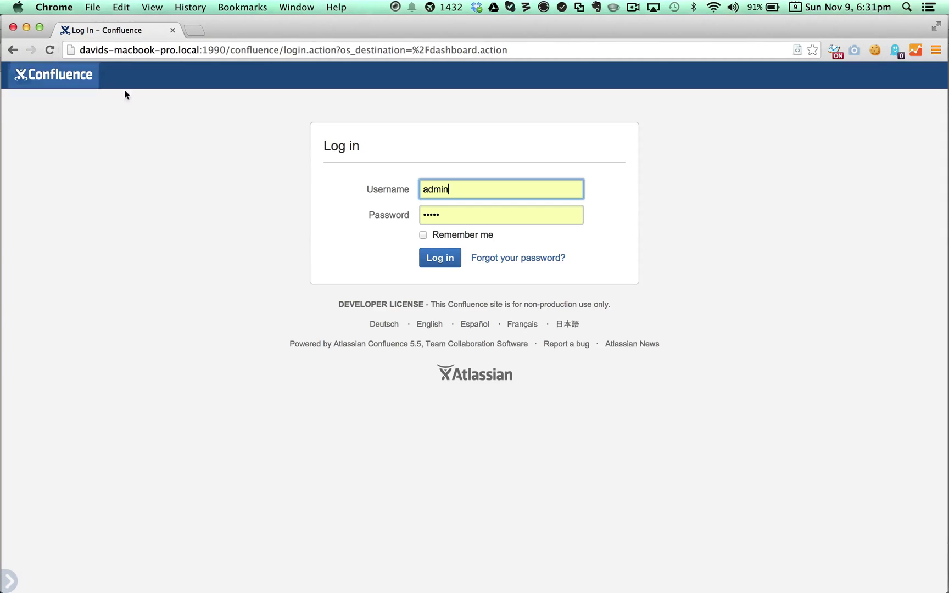
left_click(439, 257)
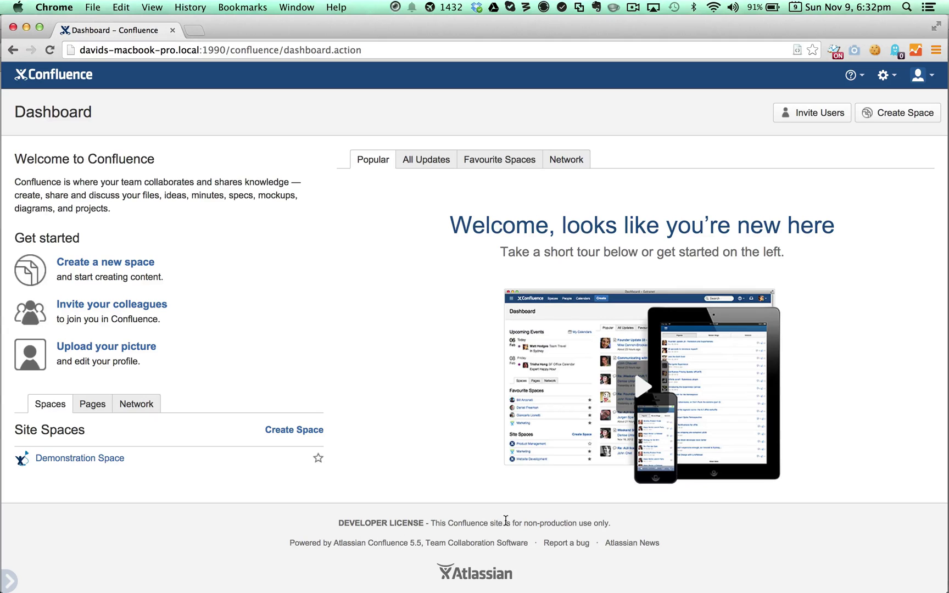
Re-enable automatic date and time, returning the date to October 9, 2014.
left_click(868, 7)
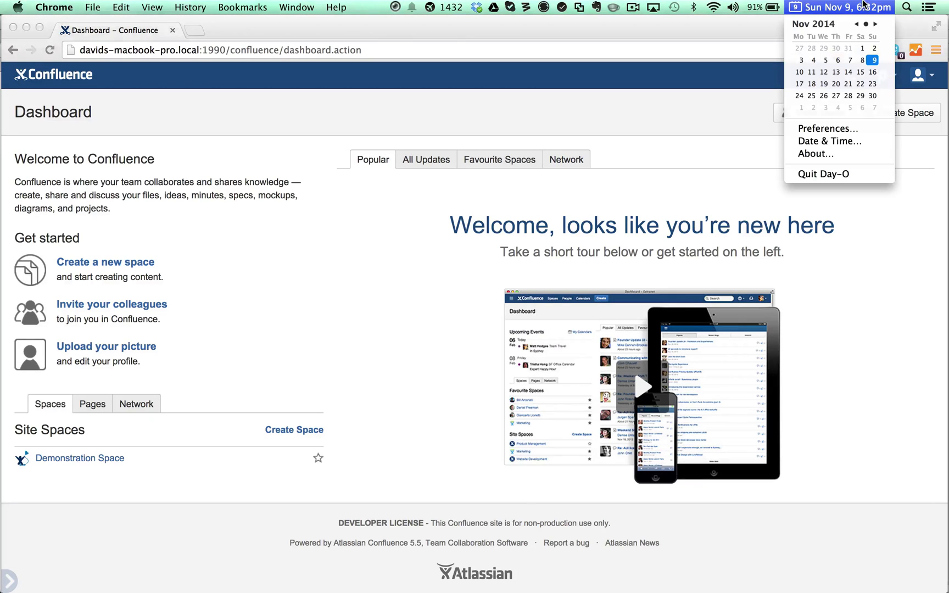
left_click(838, 140)
left_click(380, 74)
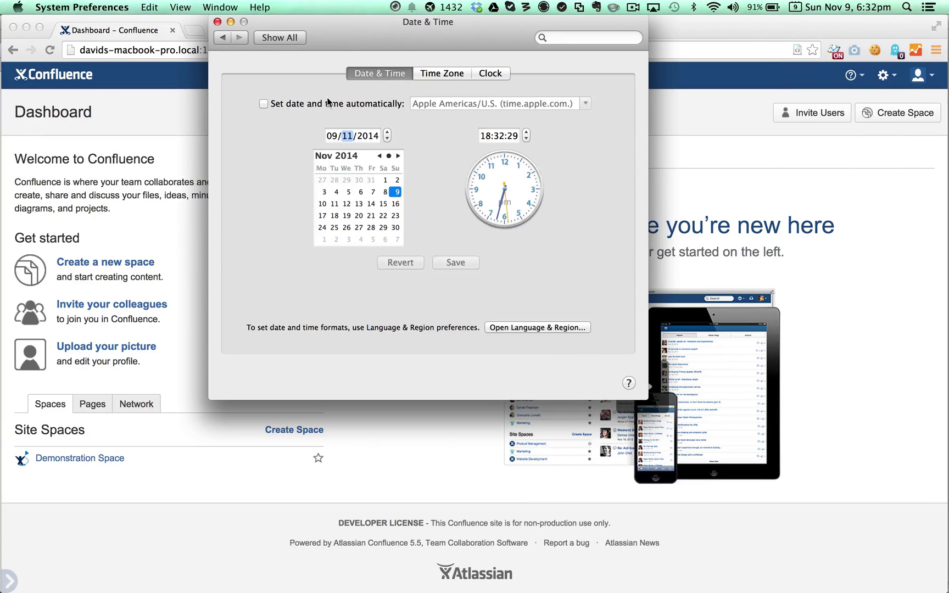
left_click(379, 156)
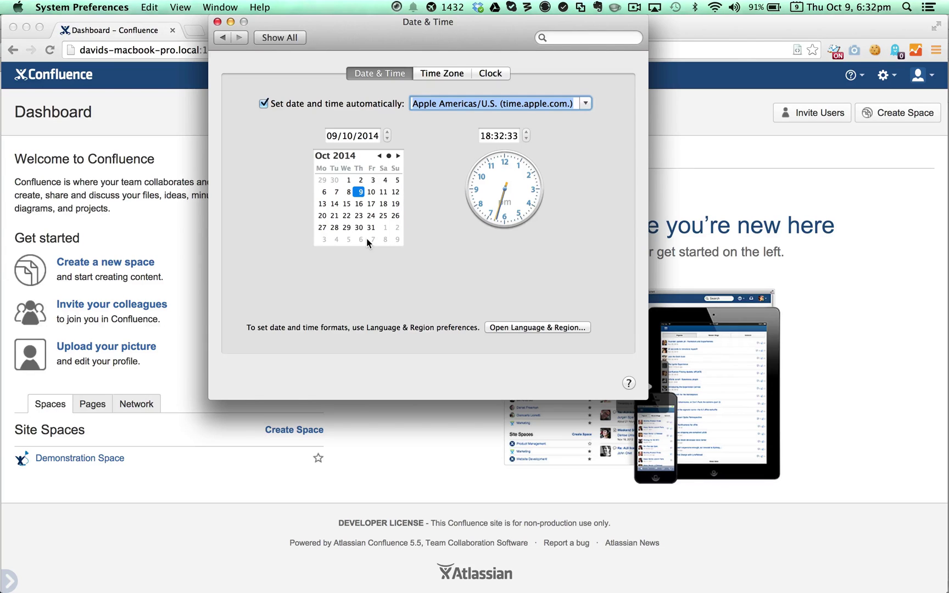
Reload the Confluence dashboard with its navigation restored and select the search field.
left_click(200, 173)
key("super+r")
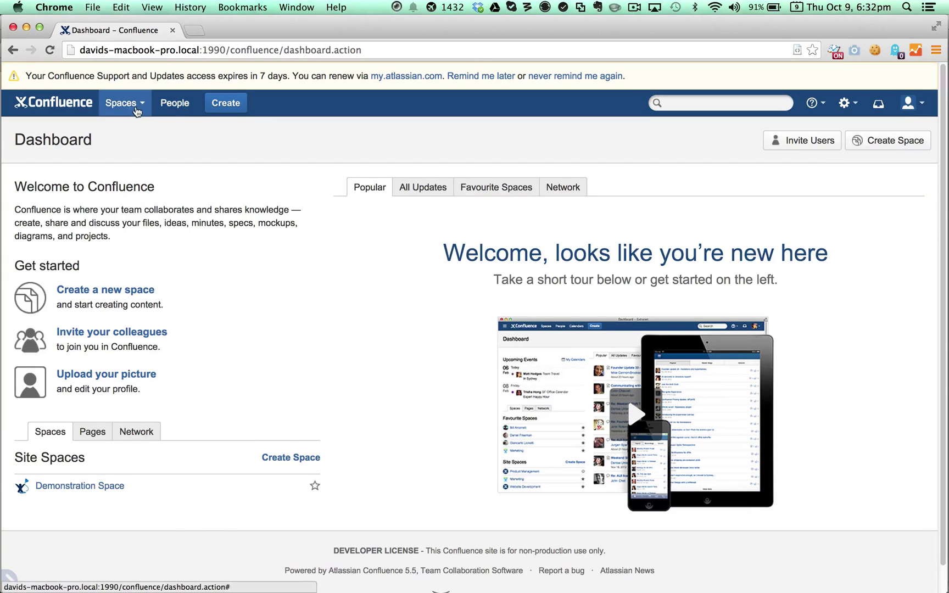
left_click(671, 103)
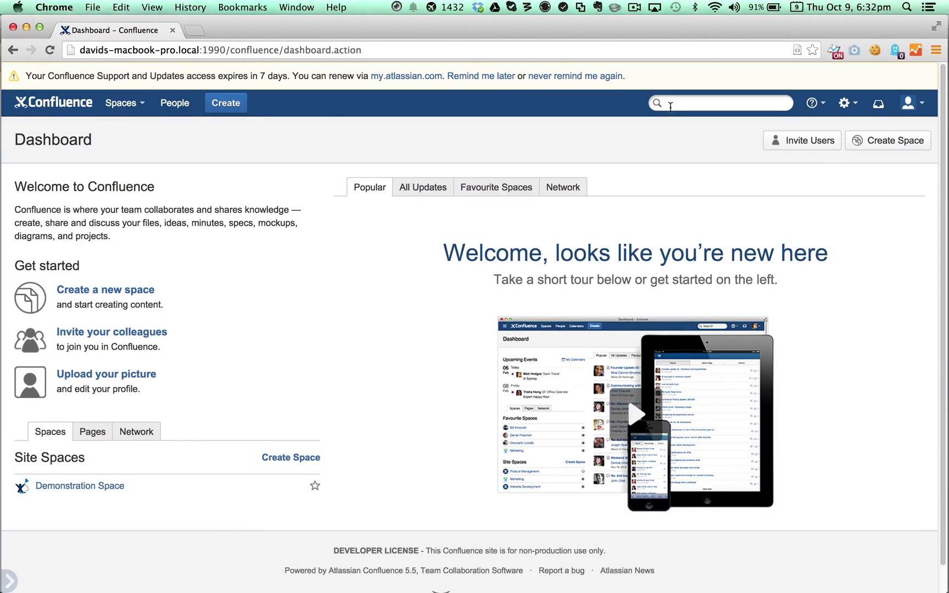